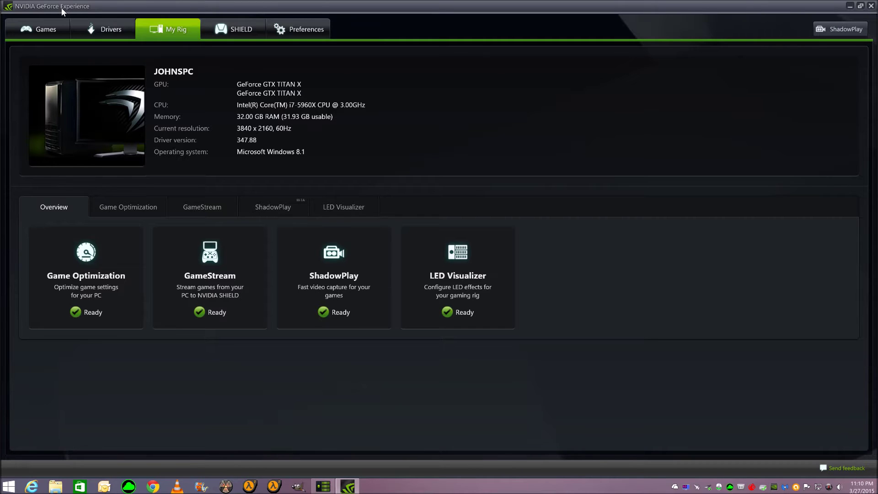
Step: Open the LED Visualizer window and show per-LED effects for the first GeForce GTX TITAN X
left_click(455, 274)
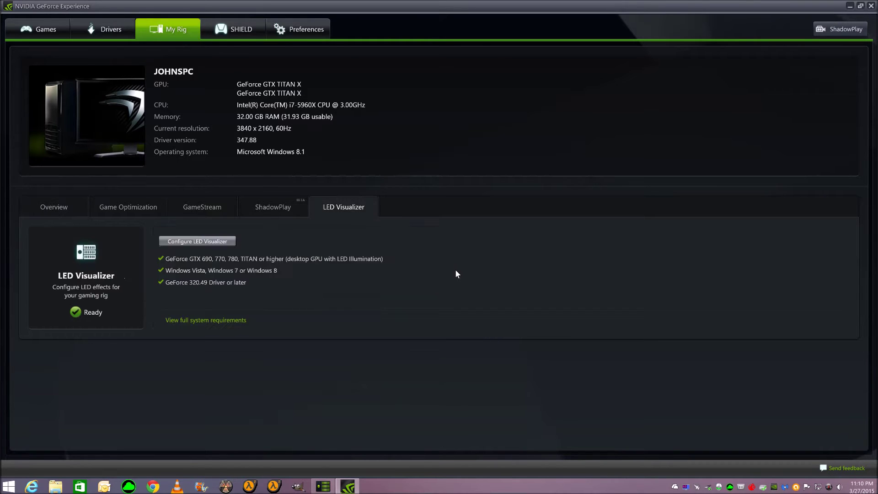
left_click(217, 242)
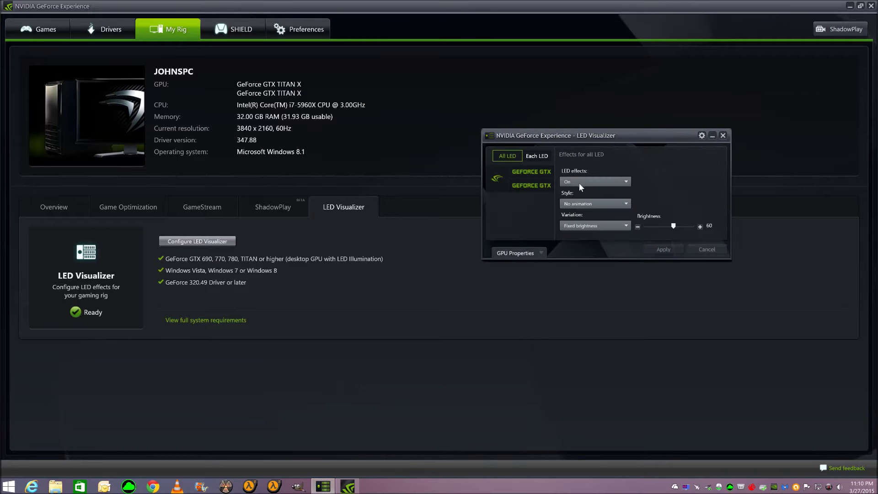
left_click(849, 6)
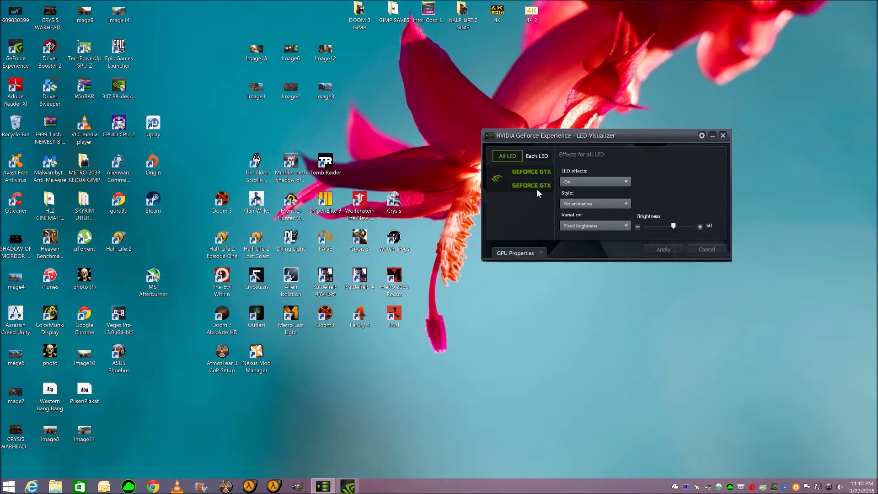
left_click(533, 159)
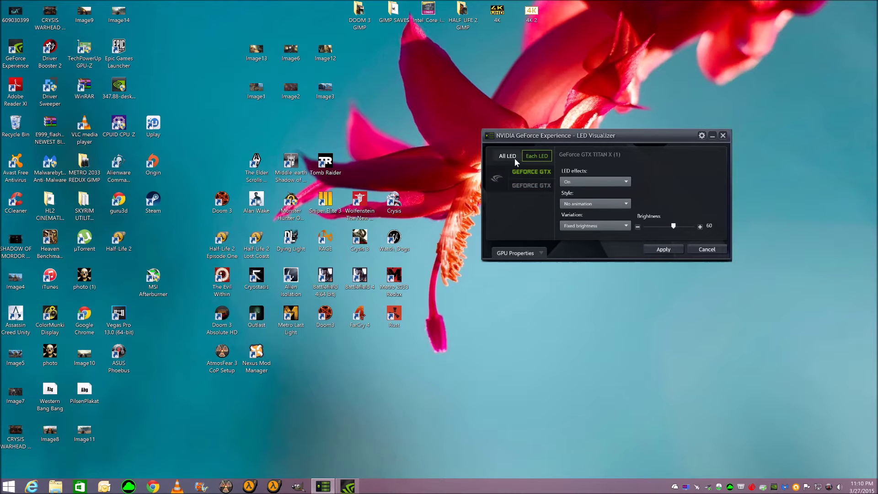
Step: Switch to All LED effects, keeping LED effects On with Fixed brightness variation
left_click(514, 158)
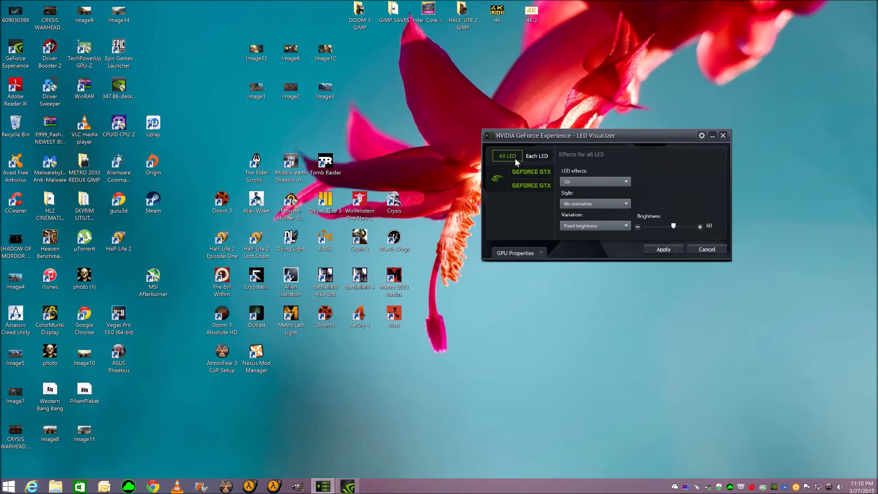
left_click(616, 179)
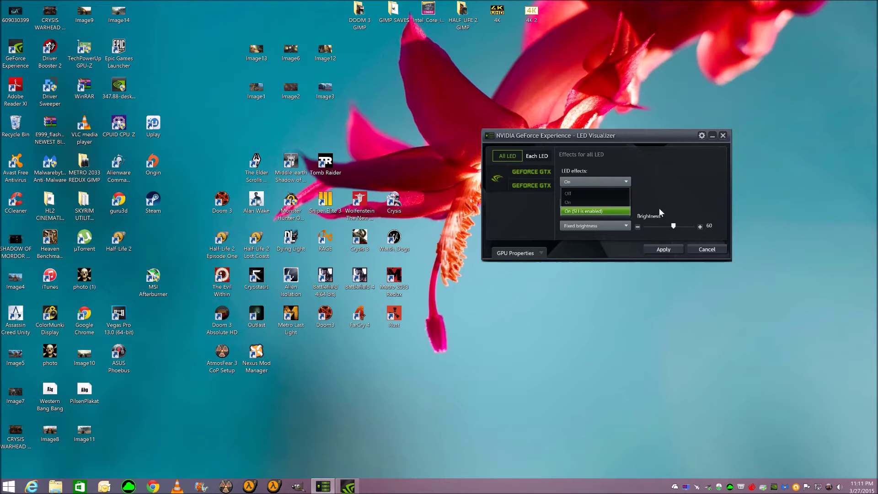
left_click(596, 201)
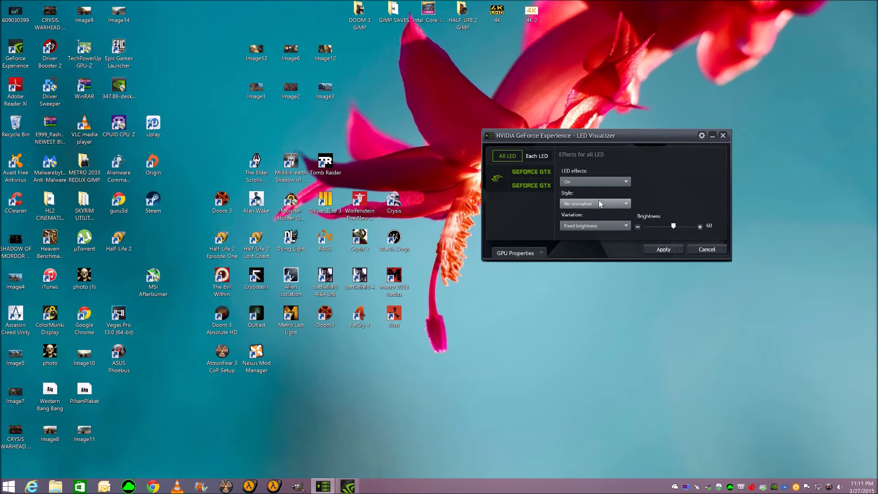
left_click(663, 250)
left_click(620, 228)
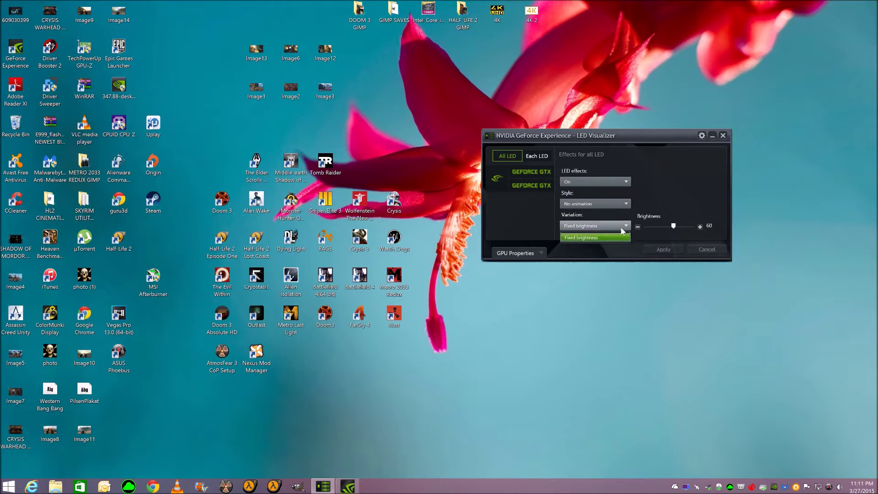
left_click(621, 227)
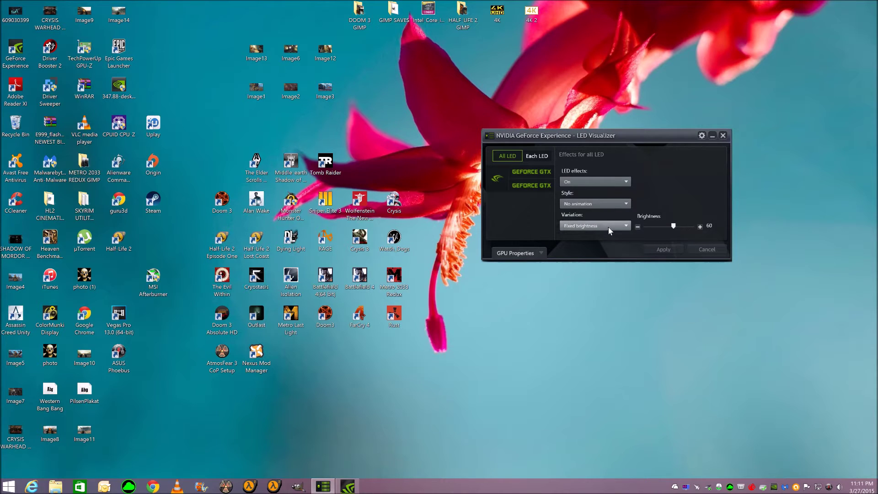
left_click(609, 227)
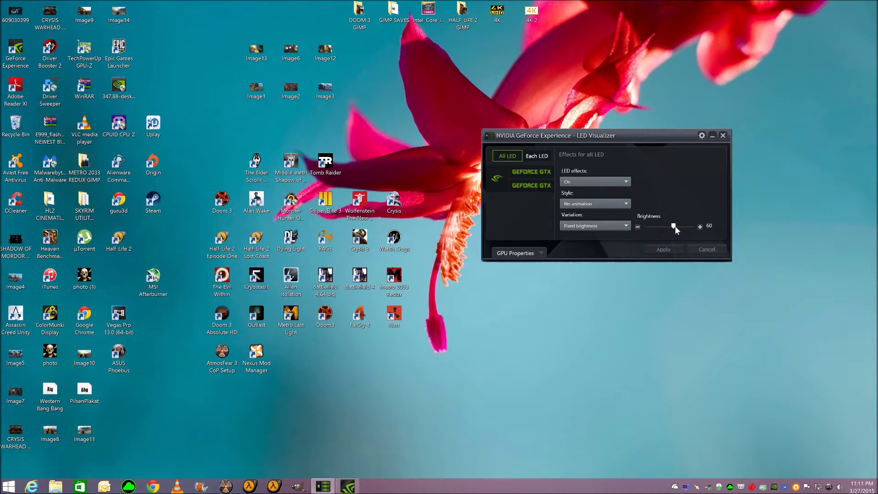
left_click(628, 204)
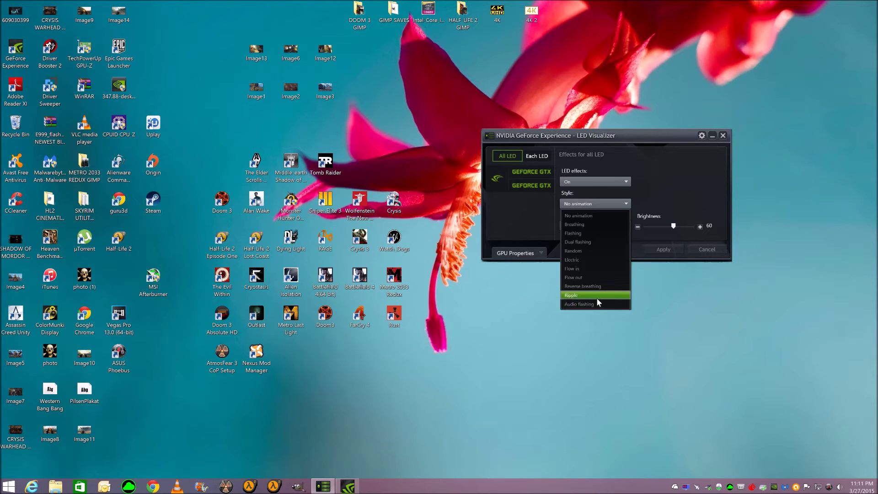
left_click(662, 196)
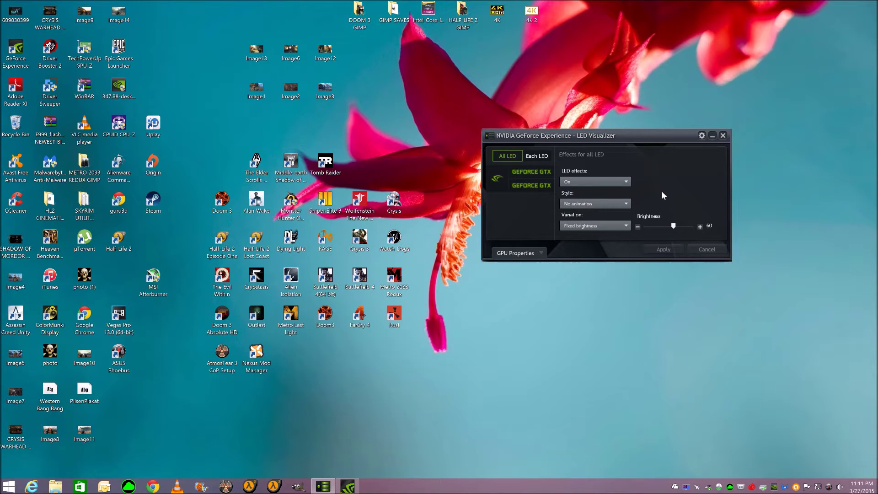
Step: Try the Breathing style, then set the LED style to Dual flashing
left_click(596, 204)
left_click(602, 223)
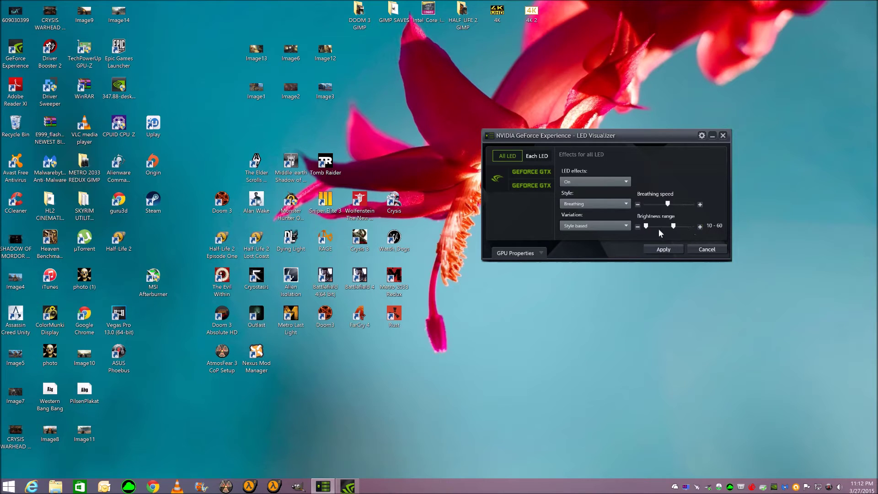
left_click(597, 204)
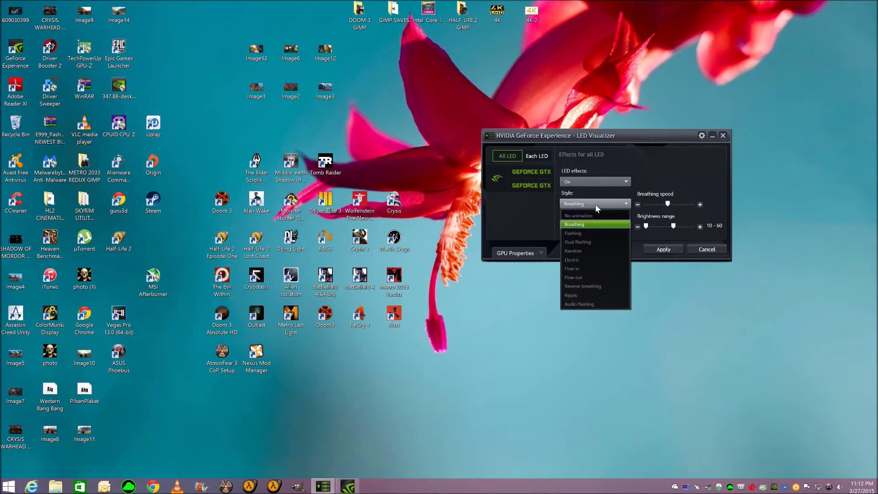
left_click(586, 242)
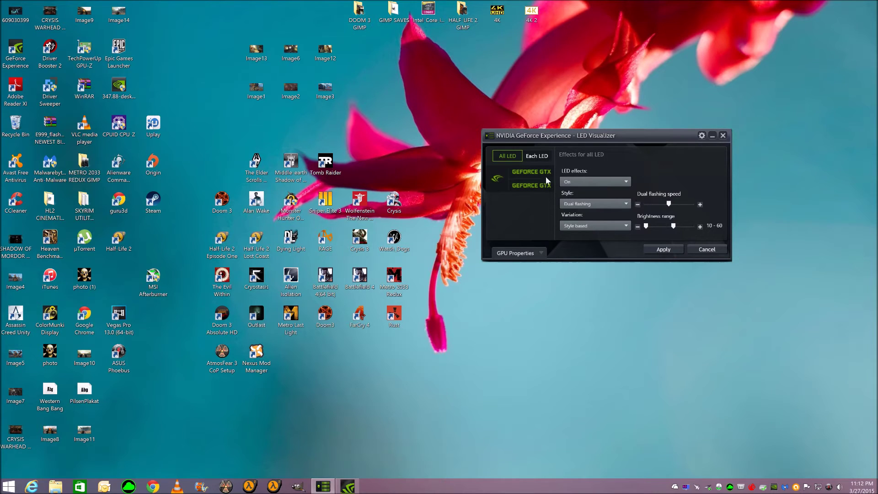
left_click(596, 203)
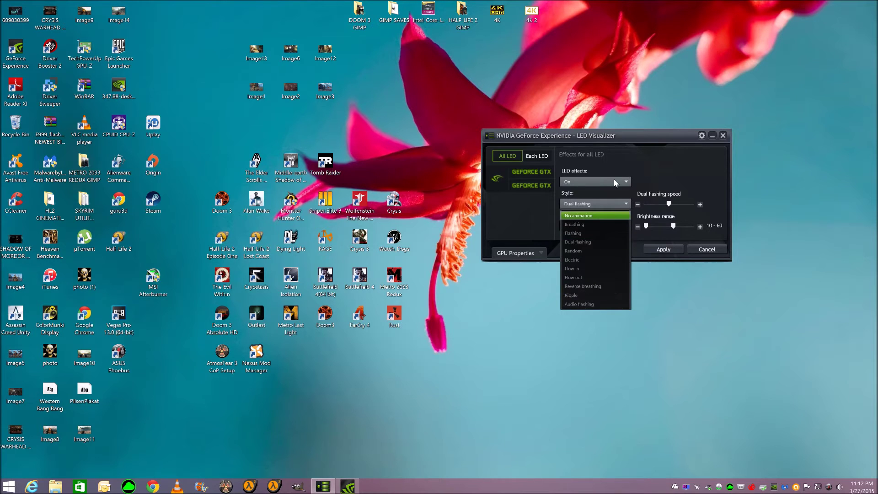
left_click(647, 166)
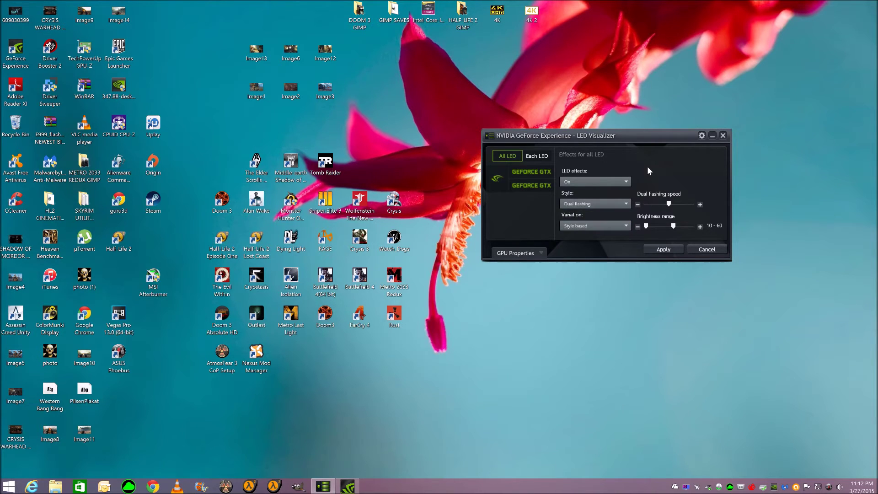